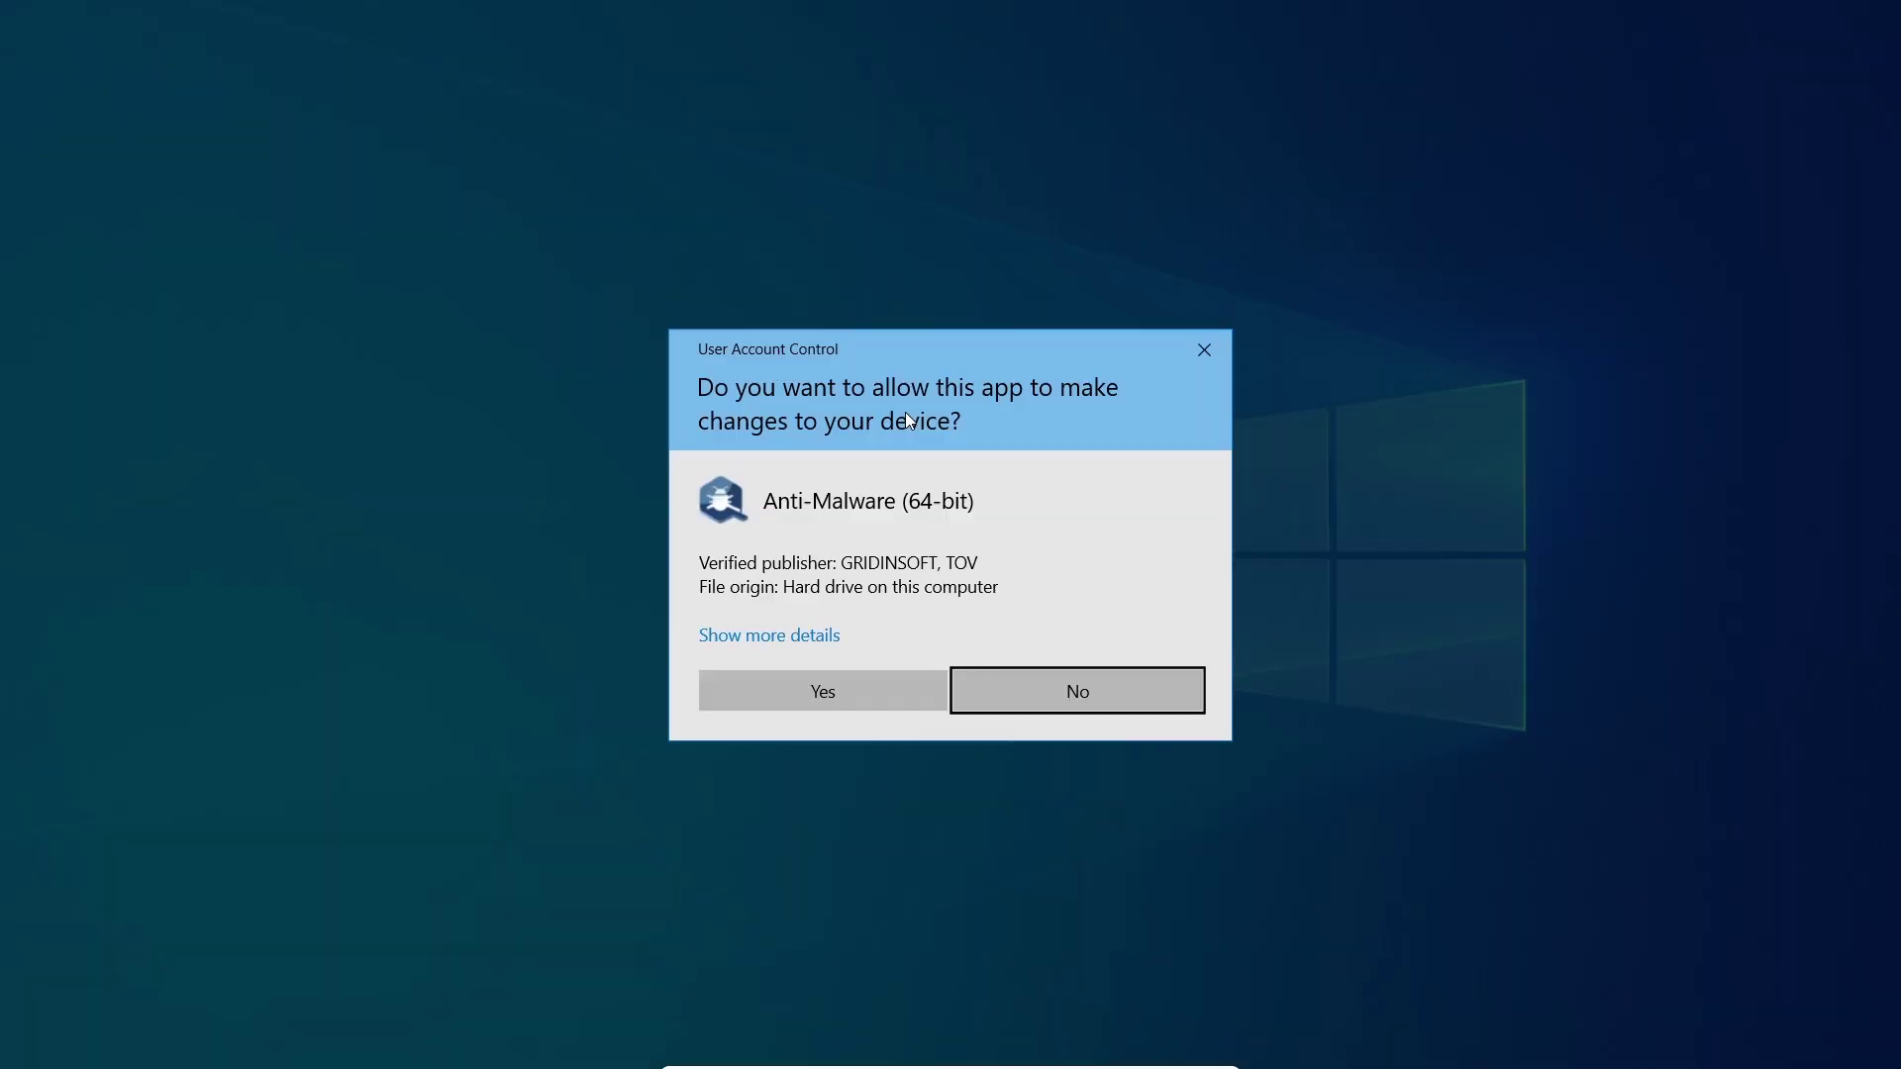
Allow Gridinsoft Anti-Malware to make changes in the User Account Control prompt.
{"action": "left_click", "coordinate": [838, 679]}
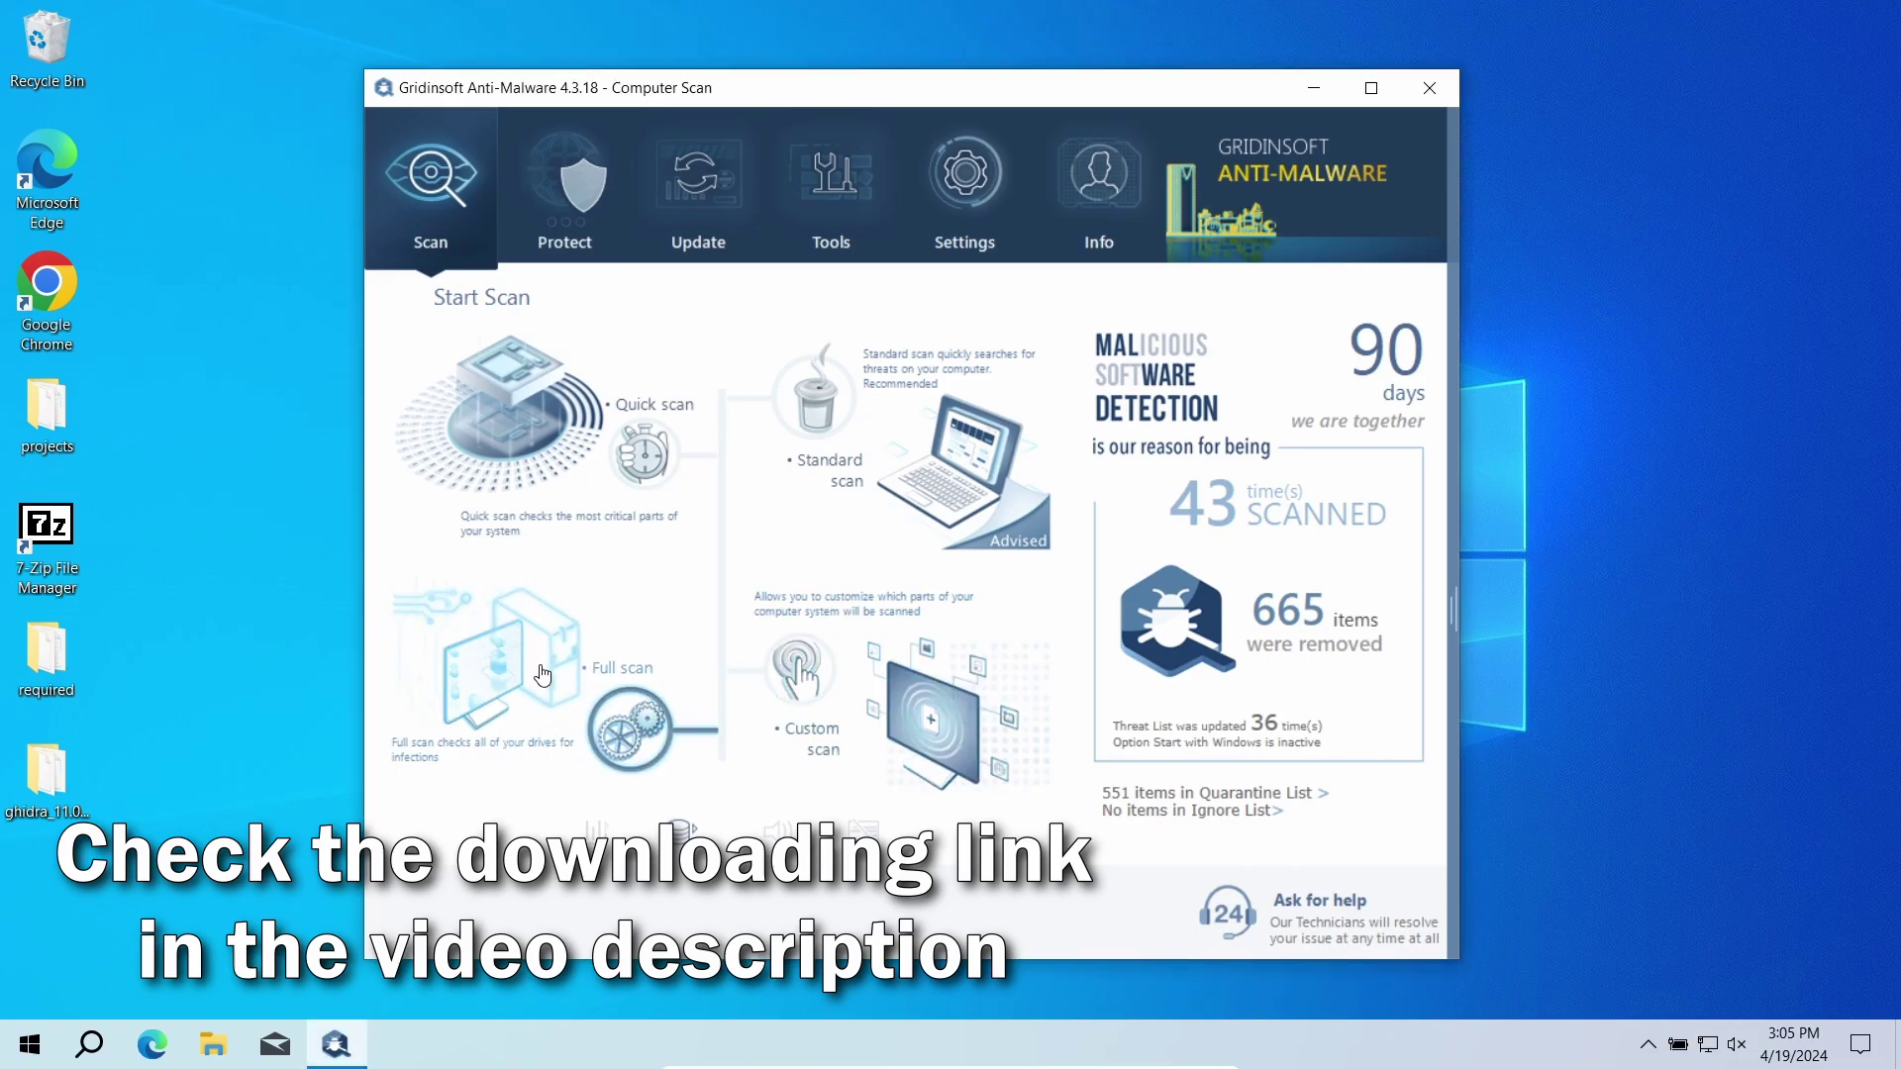
Start a full scan of all drives from the Start Scan page.
{"action": "left_click", "coordinate": [542, 675]}
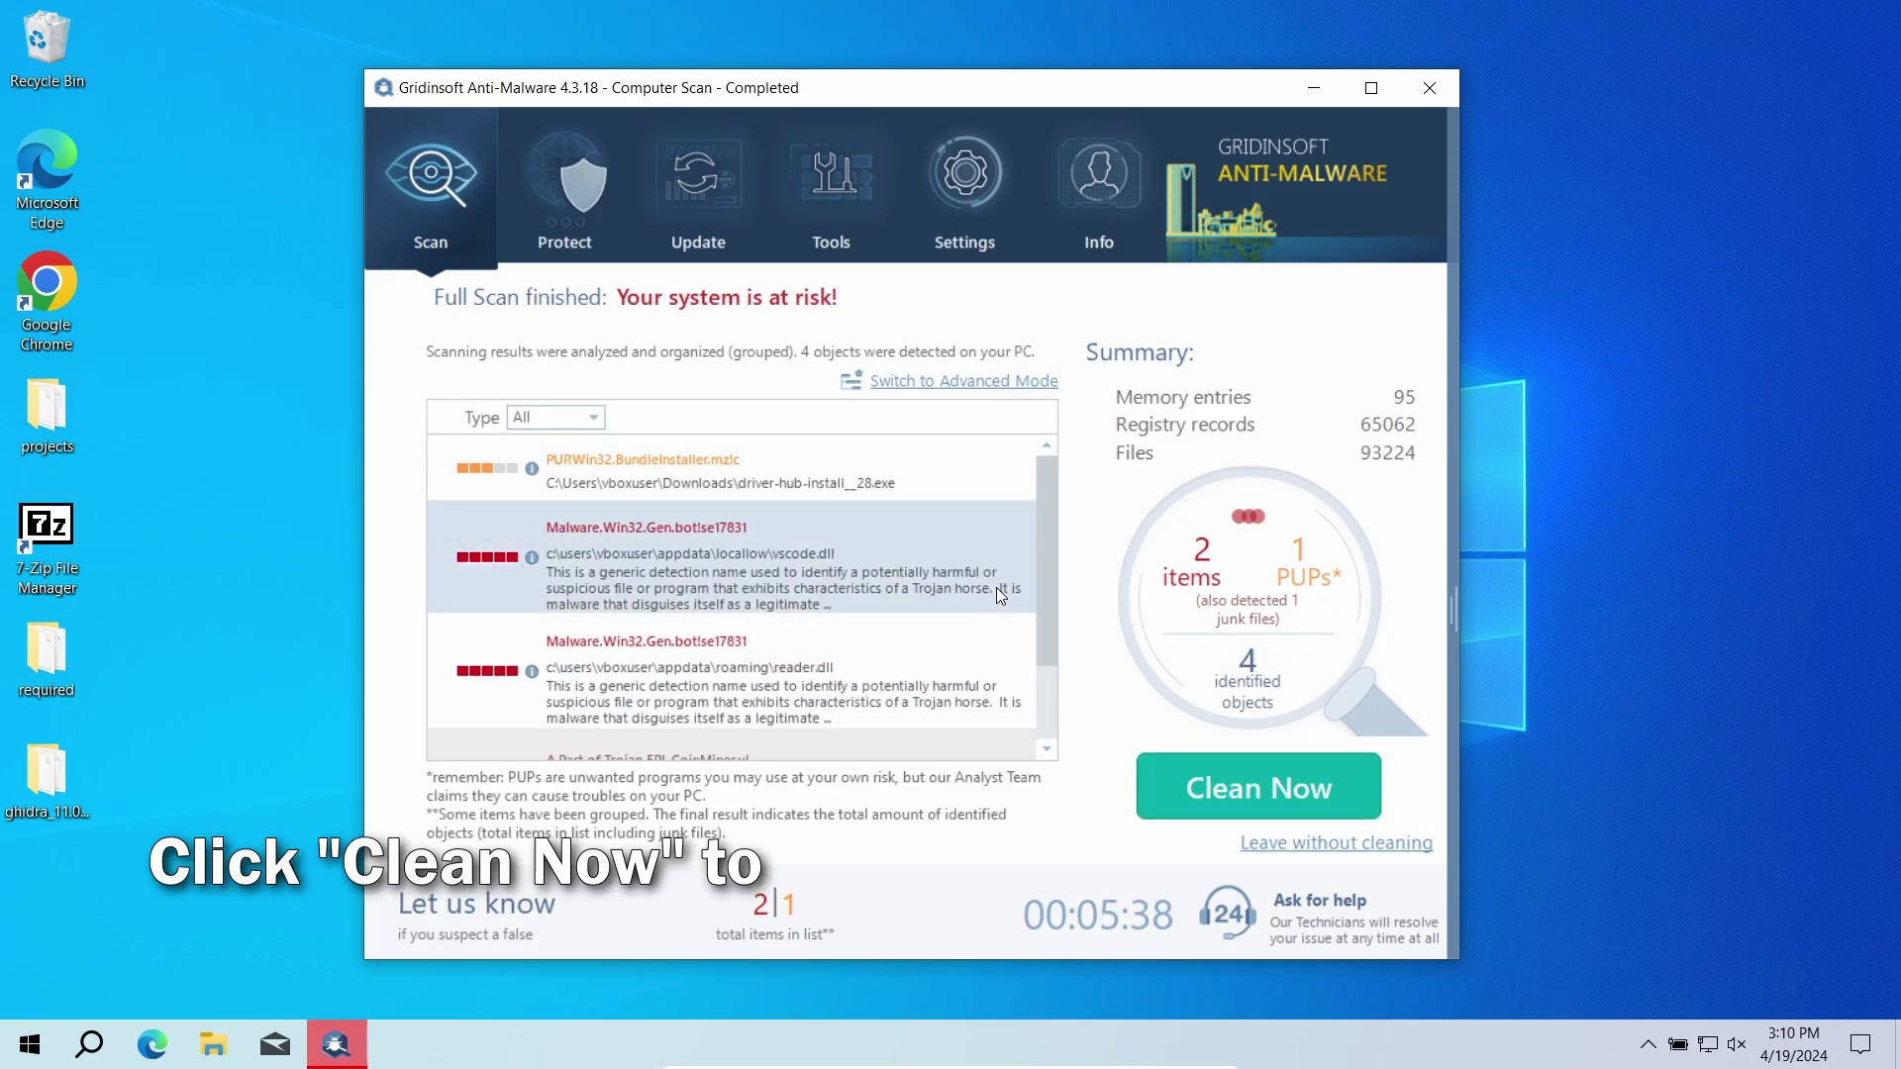
Remove all 4 detected threats with Clean Now, dismiss the summary and return to Start Scan.
{"action": "left_click", "coordinate": [1269, 784]}
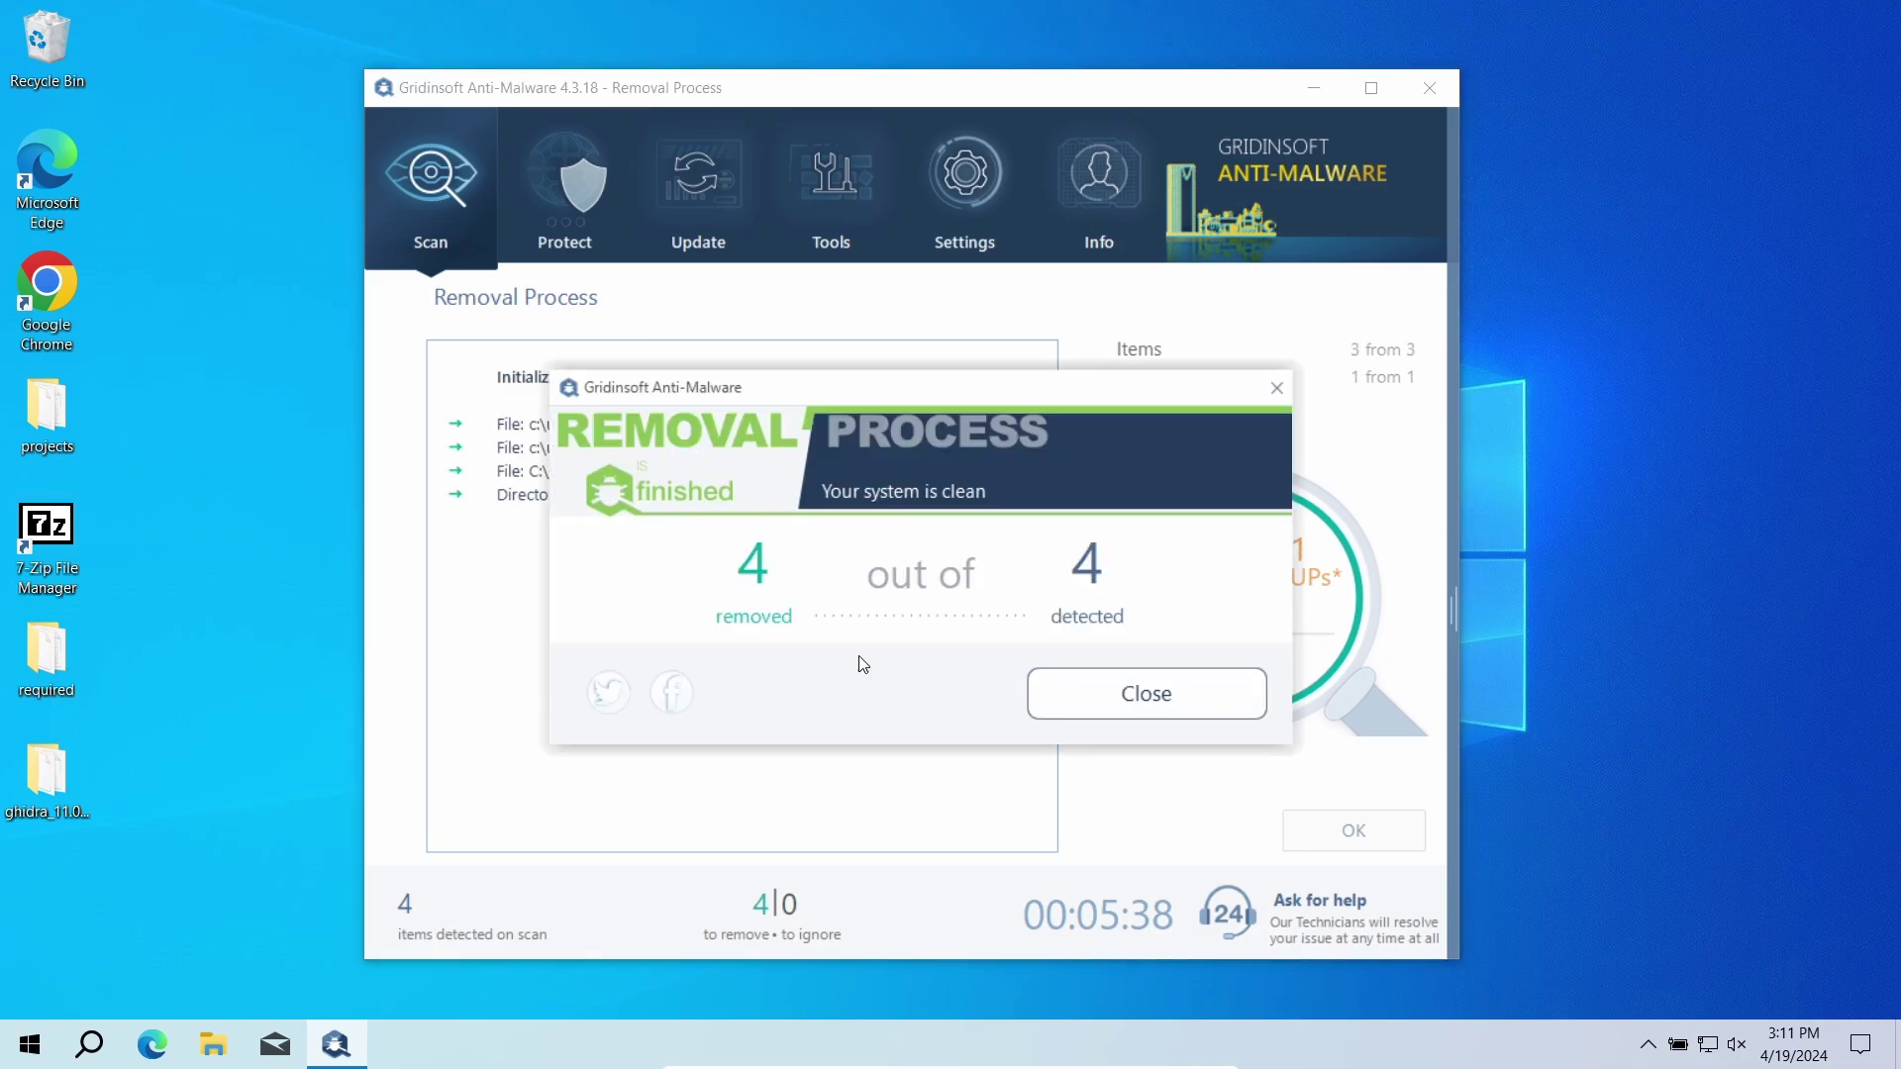
{"action": "left_click", "coordinate": [1184, 688]}
{"action": "left_click", "coordinate": [1322, 825]}
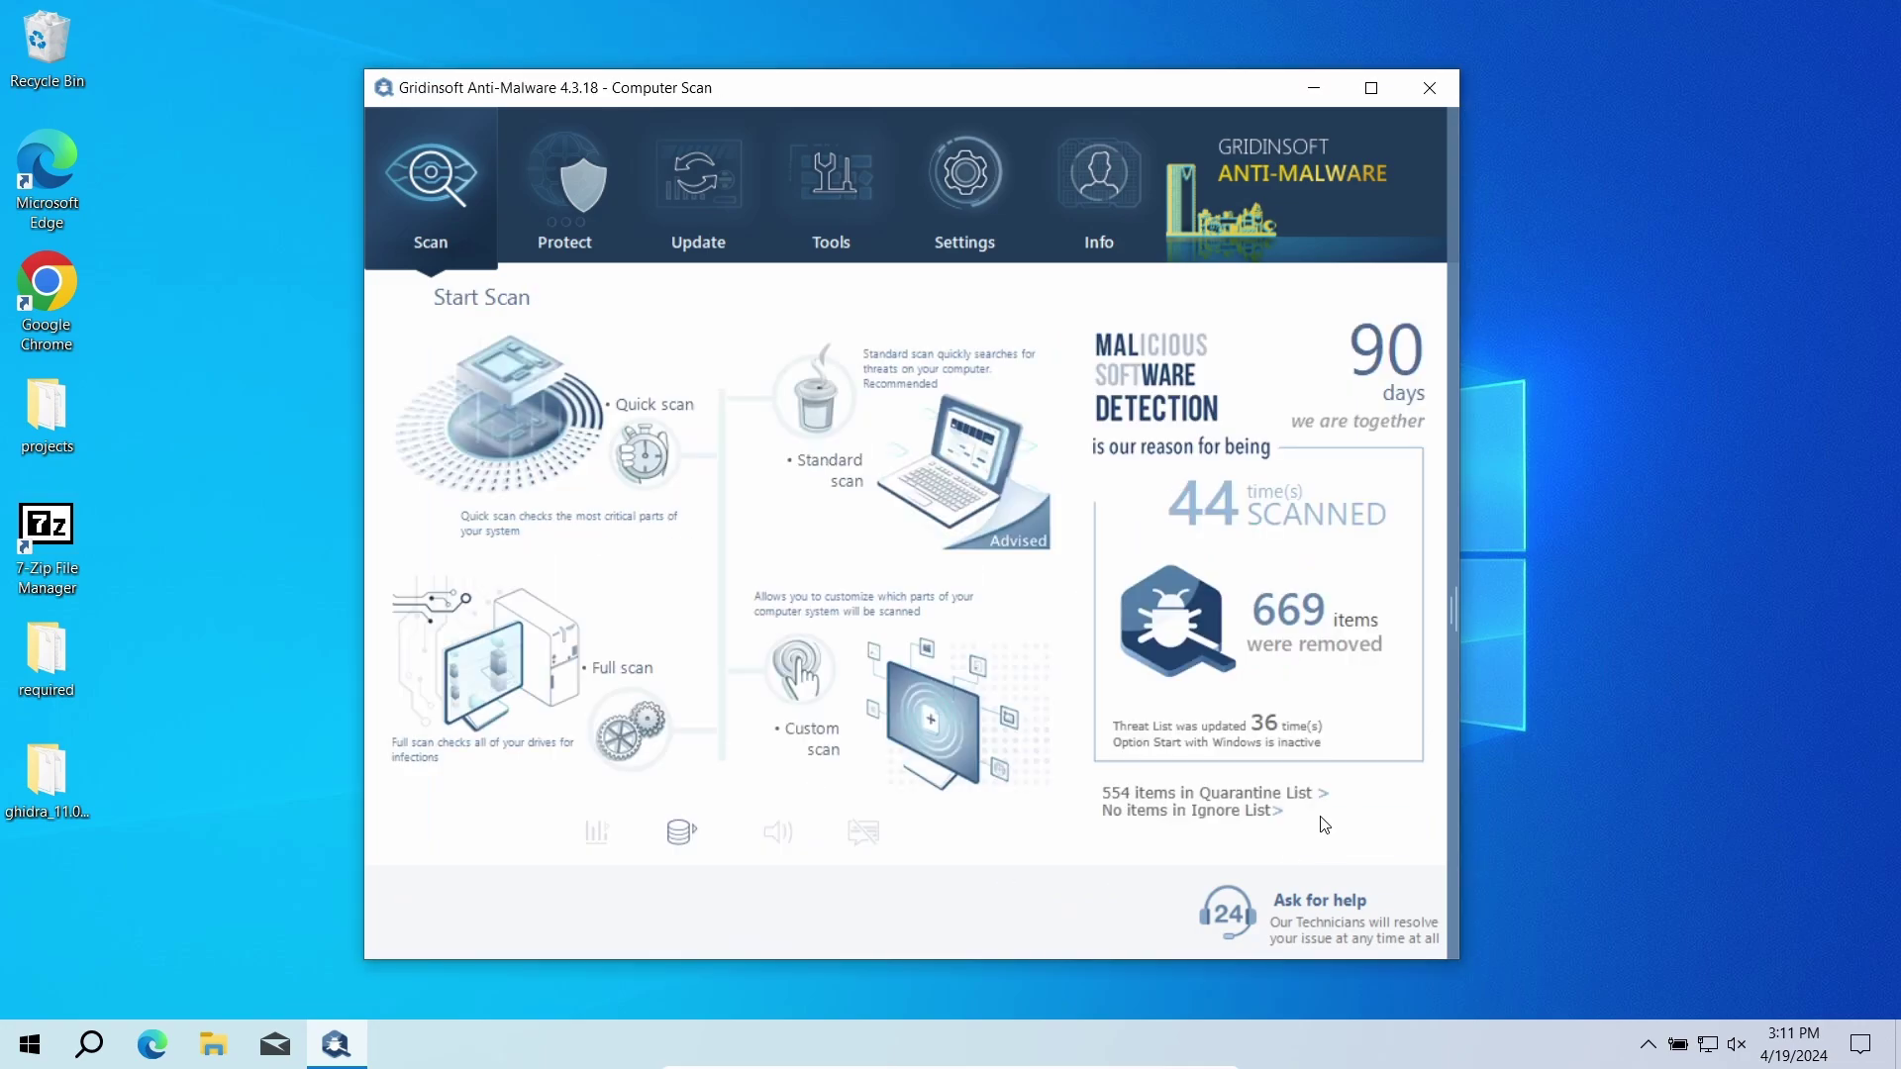